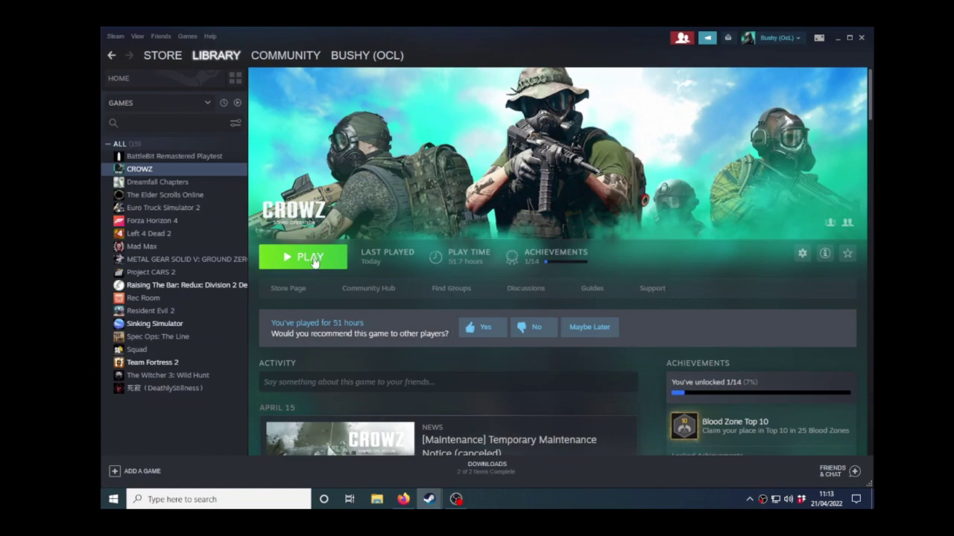
Step: Launch CROWZ with the PLAY button on its Steam library page
left_click(315, 259)
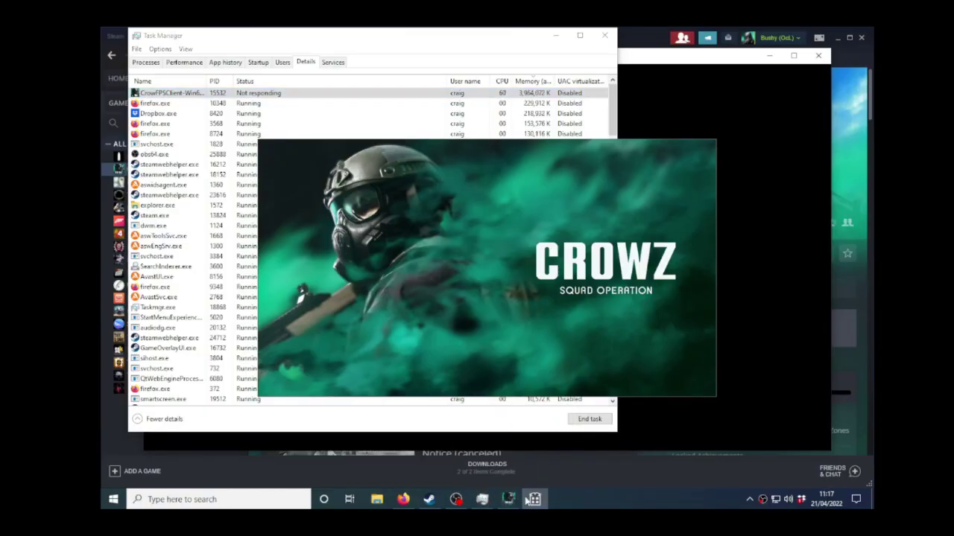
mouse_move(535, 499)
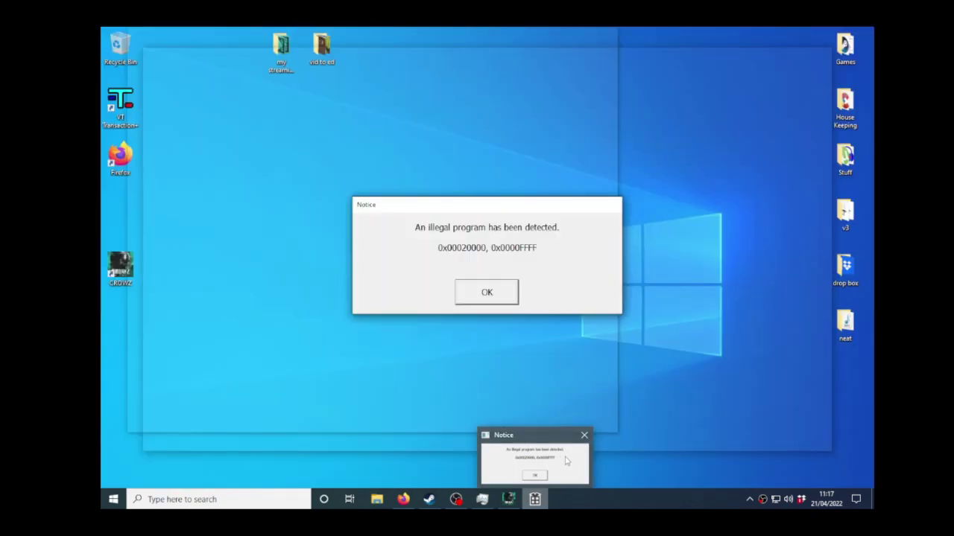
Step: Dismiss the CROWZ fatal-error message and illegal-program notice
left_click(565, 461)
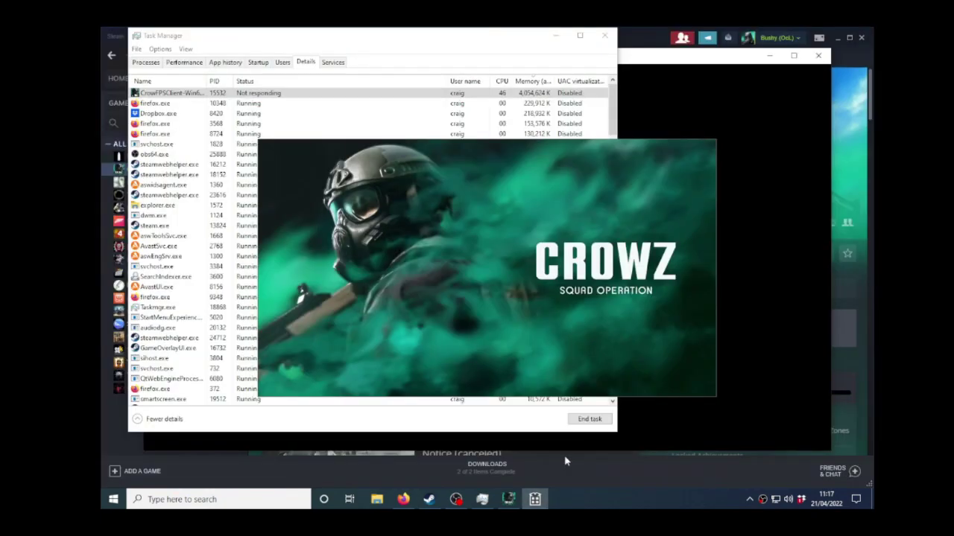
mouse_move(534, 458)
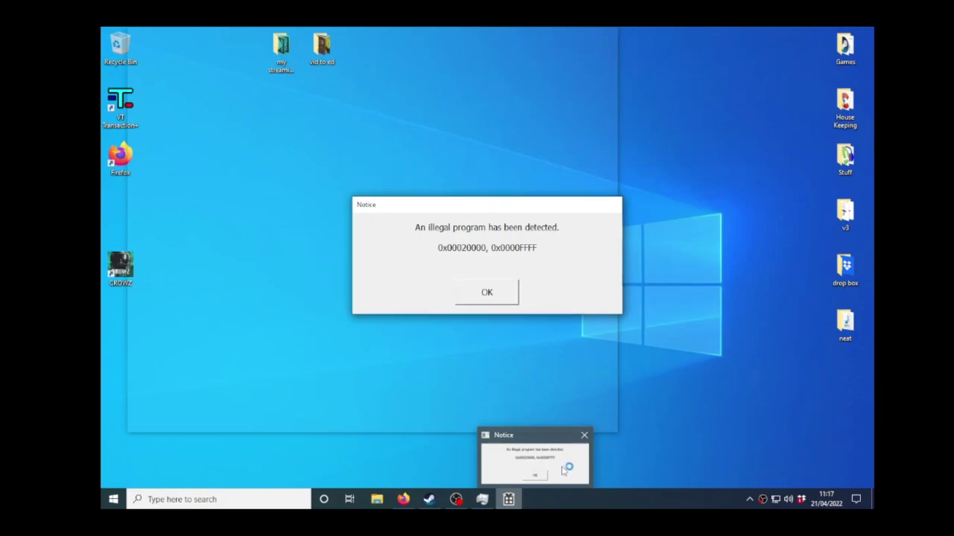
left_click(564, 469)
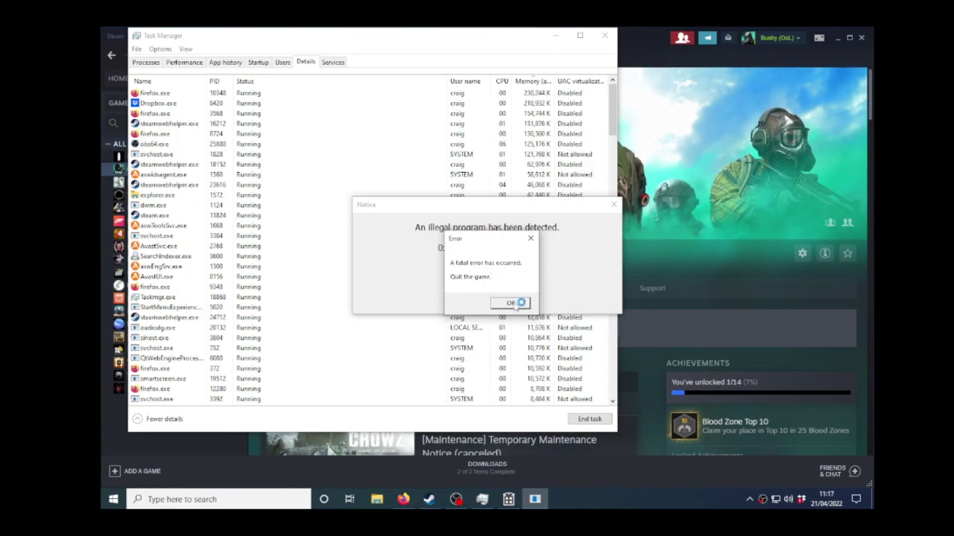
left_click(514, 303)
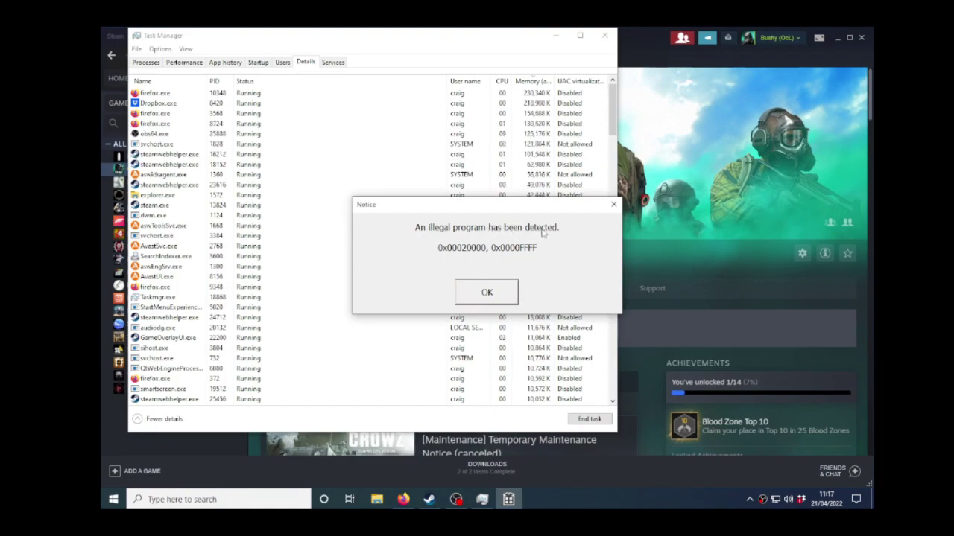
left_click(506, 295)
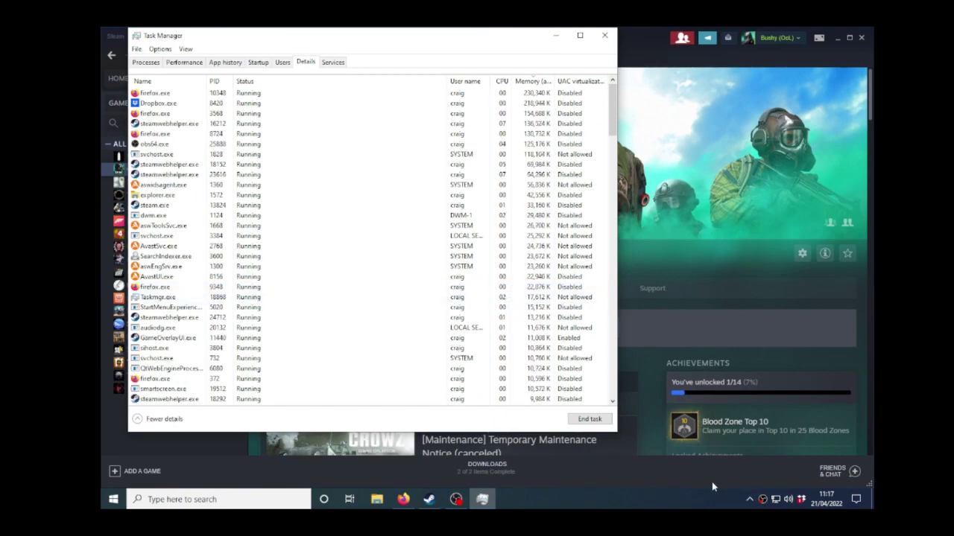
left_click(748, 500)
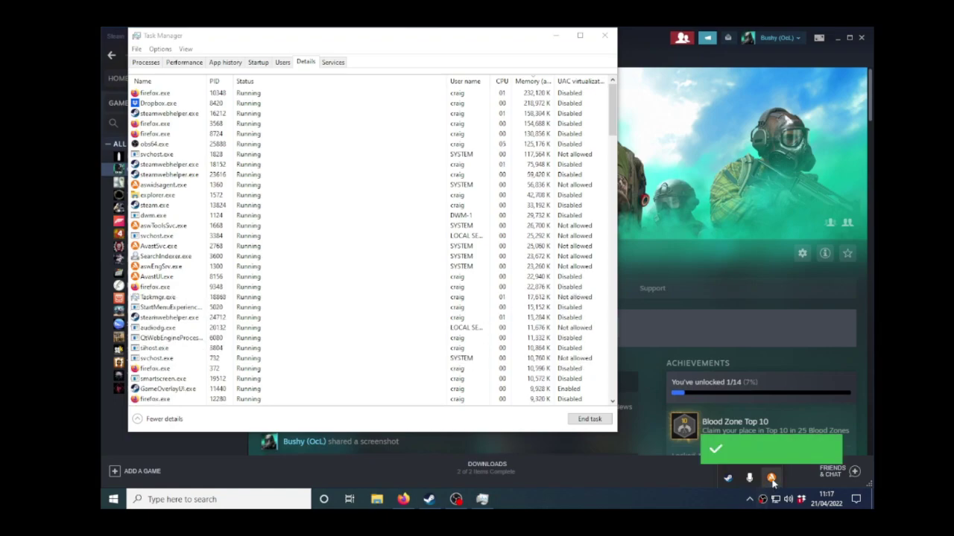
Step: Disable Avast shields for 10 minutes and move Task Manager aside to uncover the CROWZ page
right_click(771, 479)
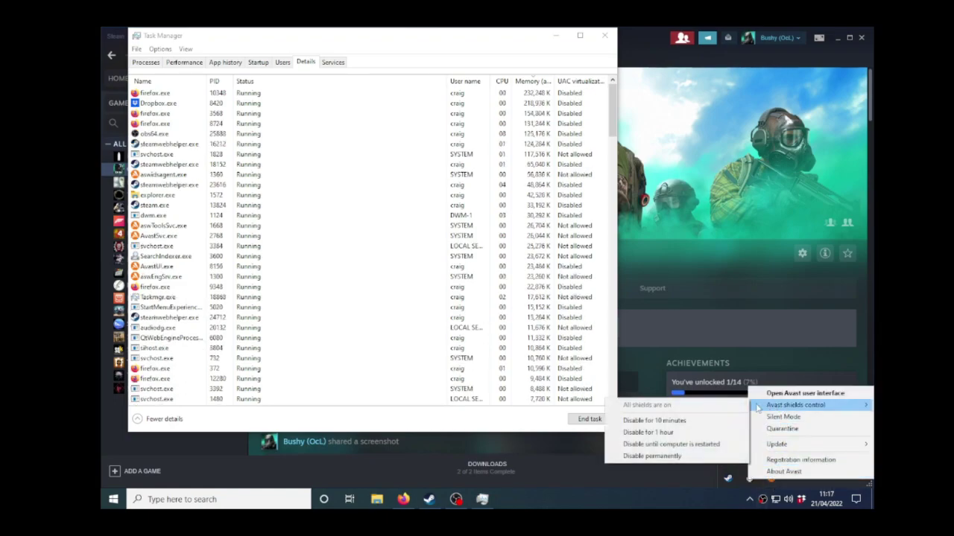
mouse_move(795, 404)
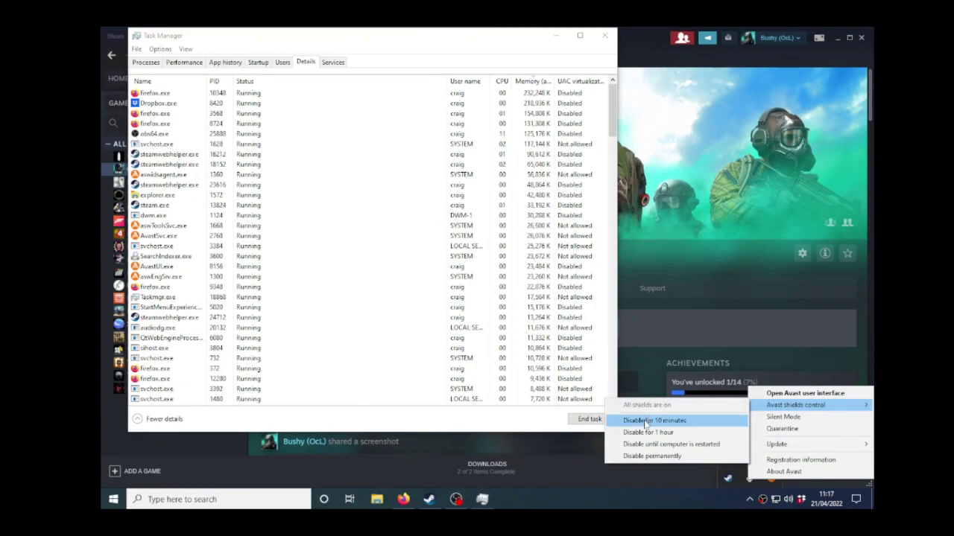
left_click(645, 422)
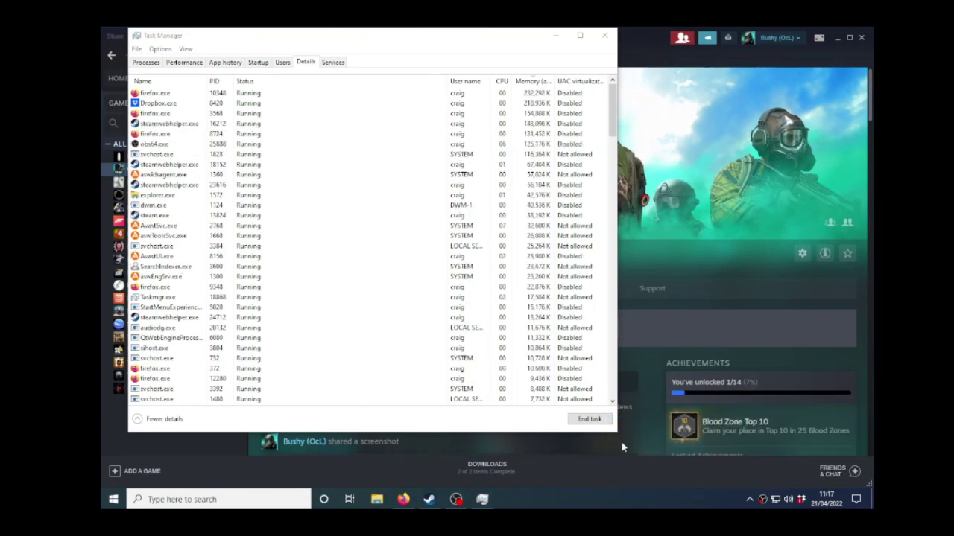
left_click_drag(356, 42, 470, 52)
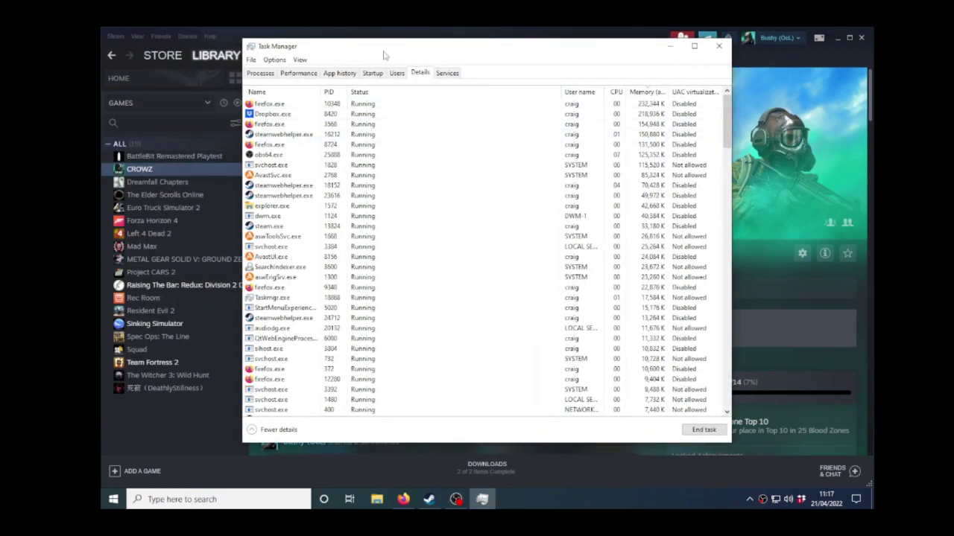
left_click_drag(384, 52, 544, 64)
Step: Relaunch CROWZ from Steam and bring Task Manager back to the front
left_click(315, 260)
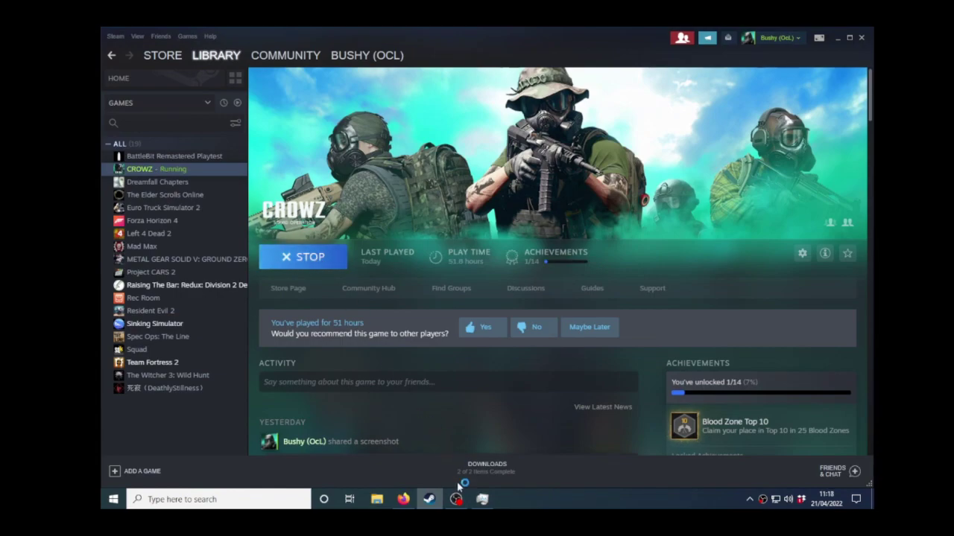
left_click(482, 499)
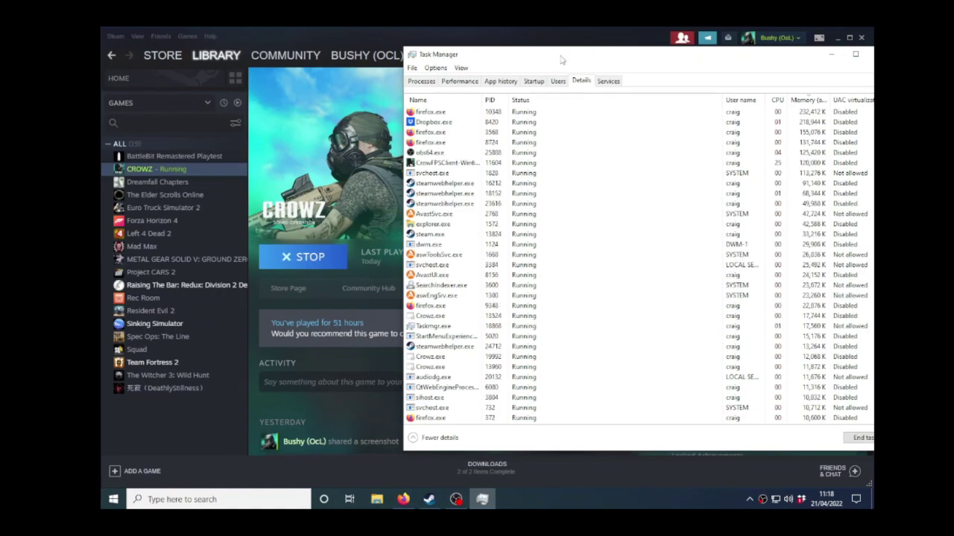
Step: Sort the Details list by memory and set the CrowFPSClient process to High priority
left_click_drag(561, 59, 463, 60)
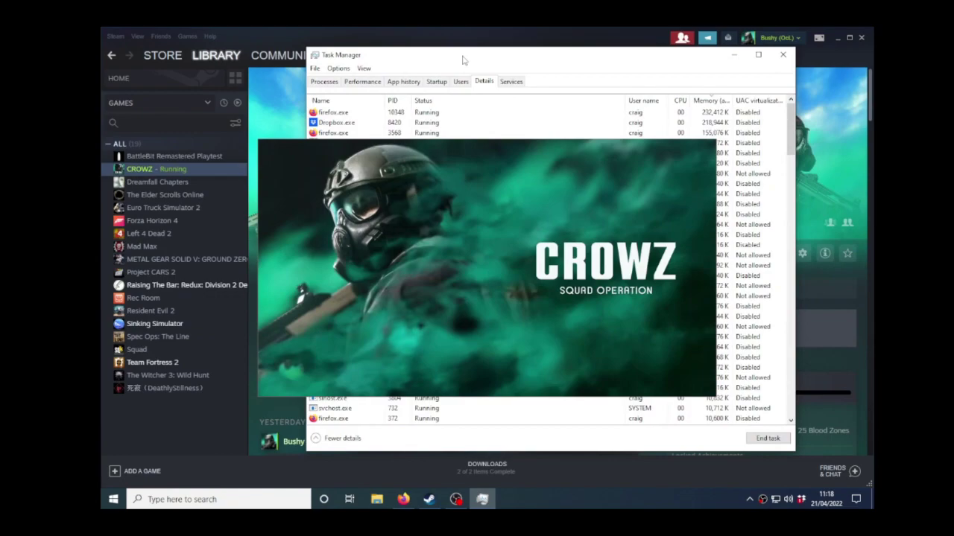
left_click(709, 101)
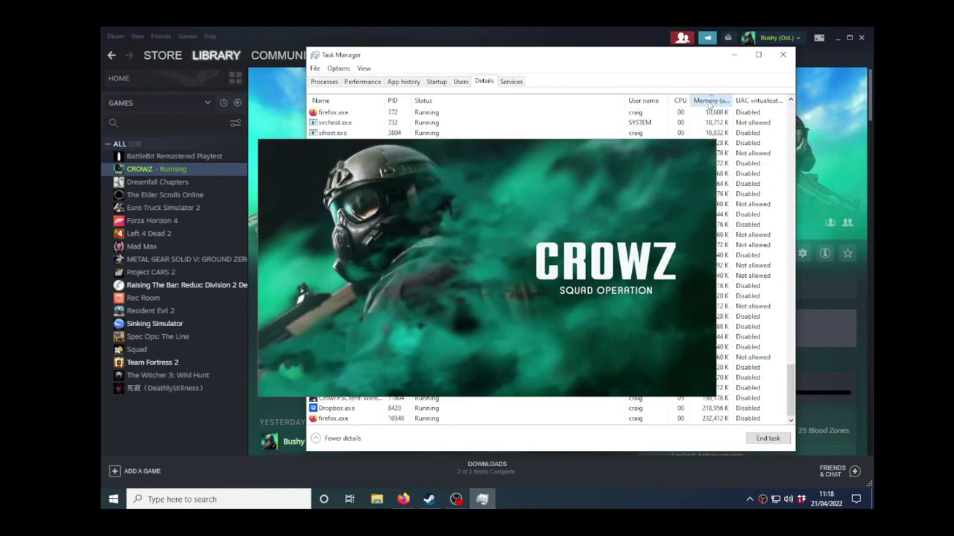
left_click_drag(549, 64, 387, 59)
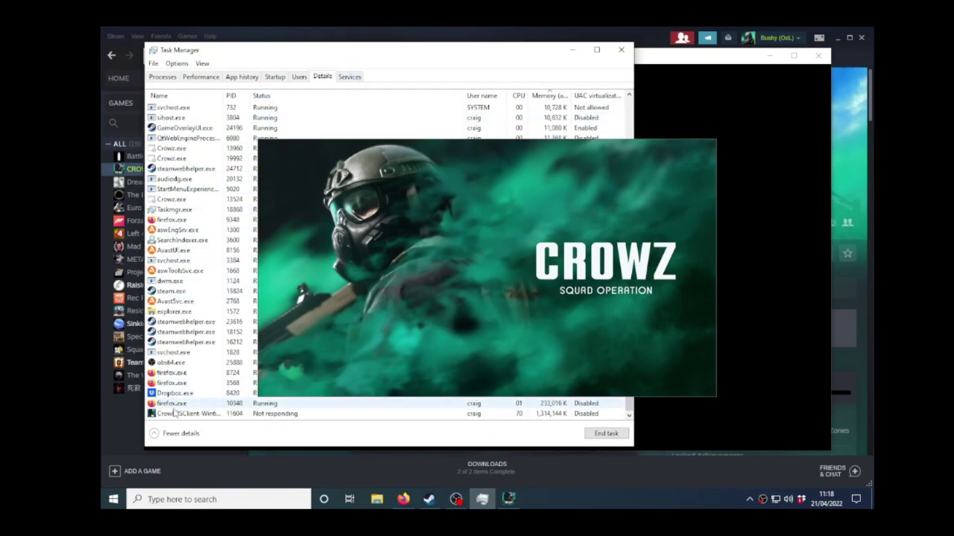
right_click(179, 418)
mouse_move(216, 305)
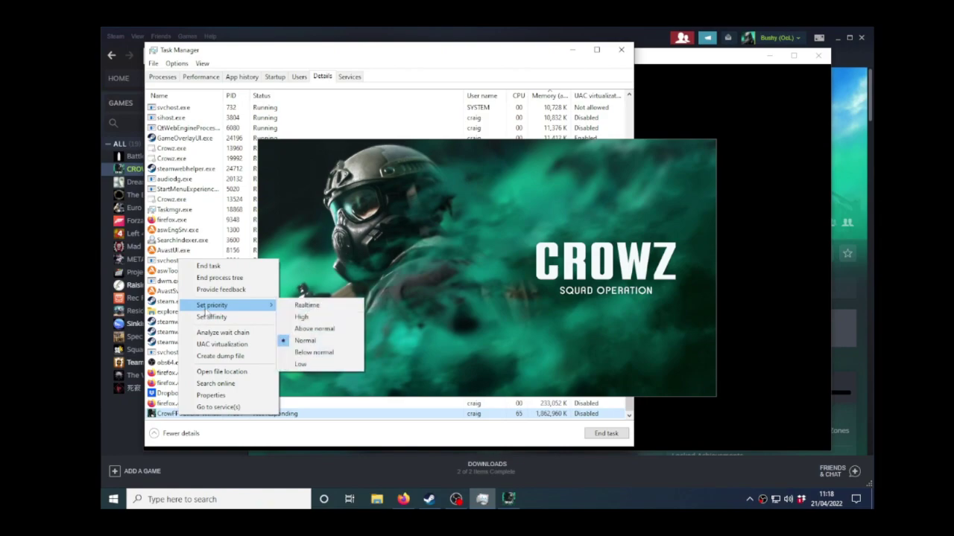
left_click(306, 316)
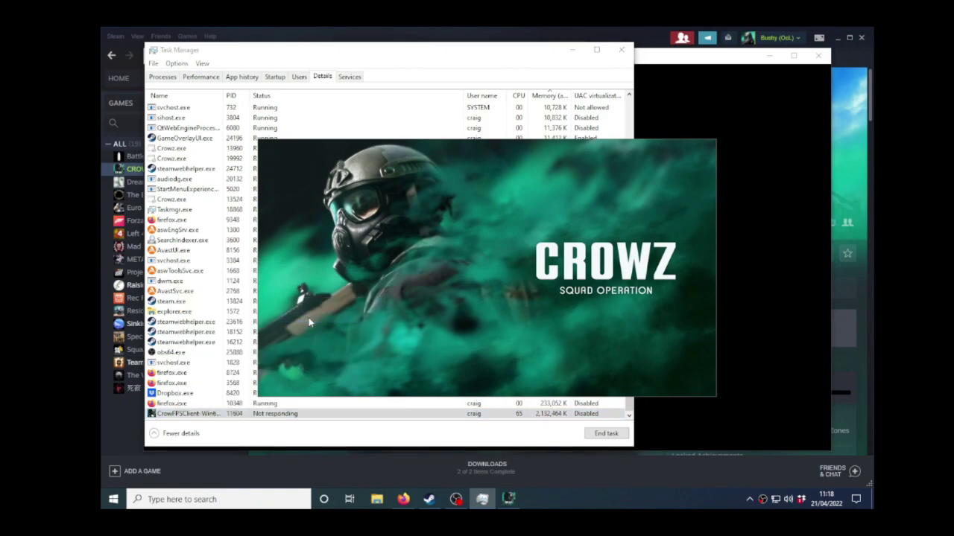
left_click(310, 417)
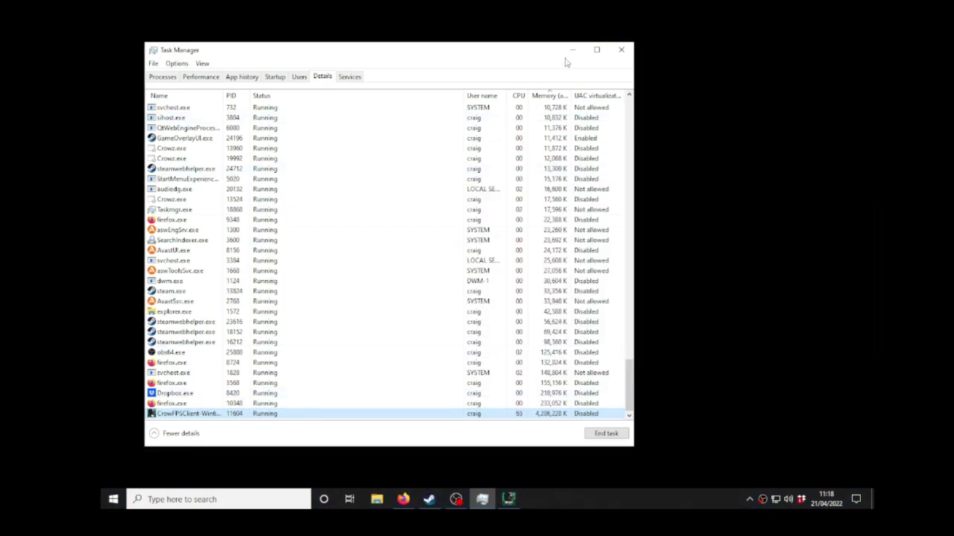
mouse_move(511, 56)
left_mouse_down()
mouse_move(781, 332)
mouse_move(731, 394)
left_mouse_up()
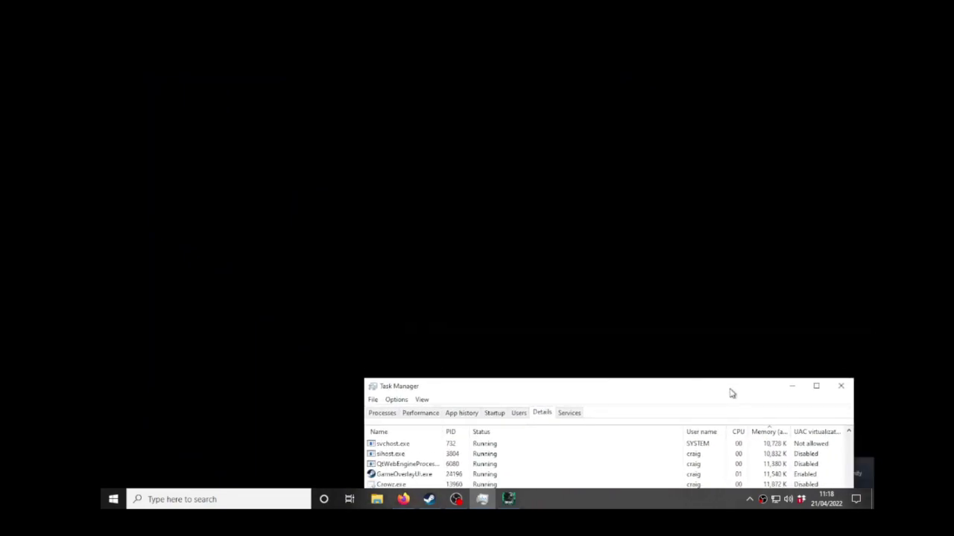
Step: Keep Task Manager in view while Crowz loads, then start Wise Game Booster from the Gaming folder
left_click_drag(731, 393, 608, 68)
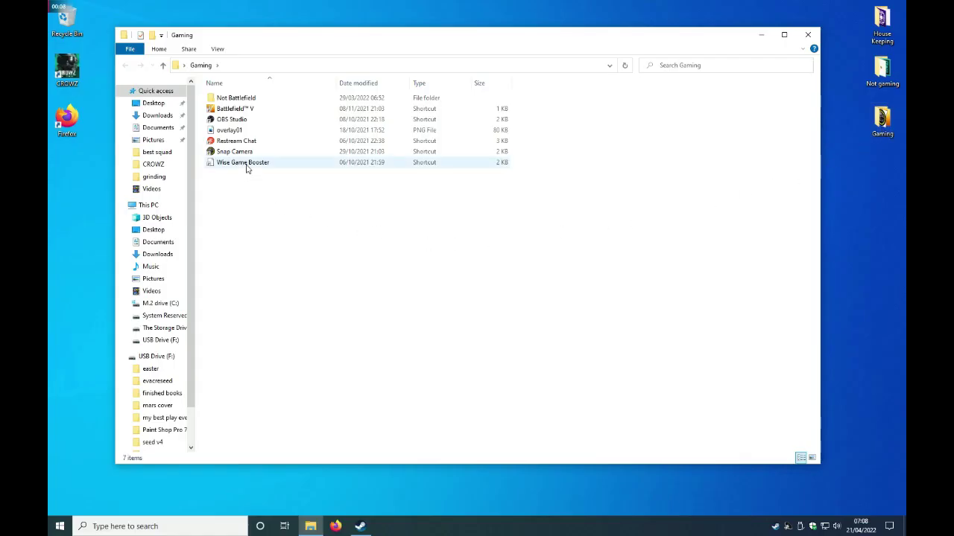
double_click(243, 162)
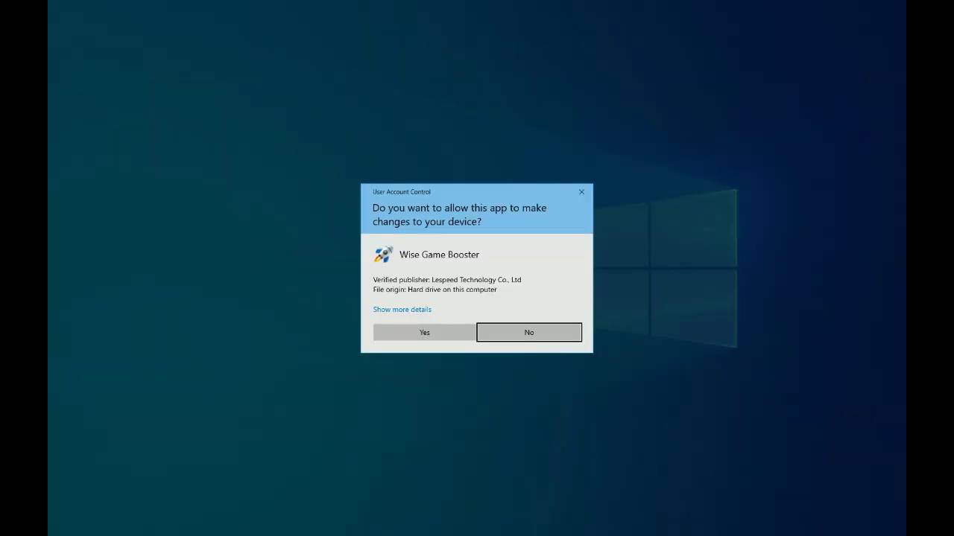
Step: Approve Wise Game Booster's permission prompt and run Optimize All, freeing 451 MB of memory
left_click(424, 333)
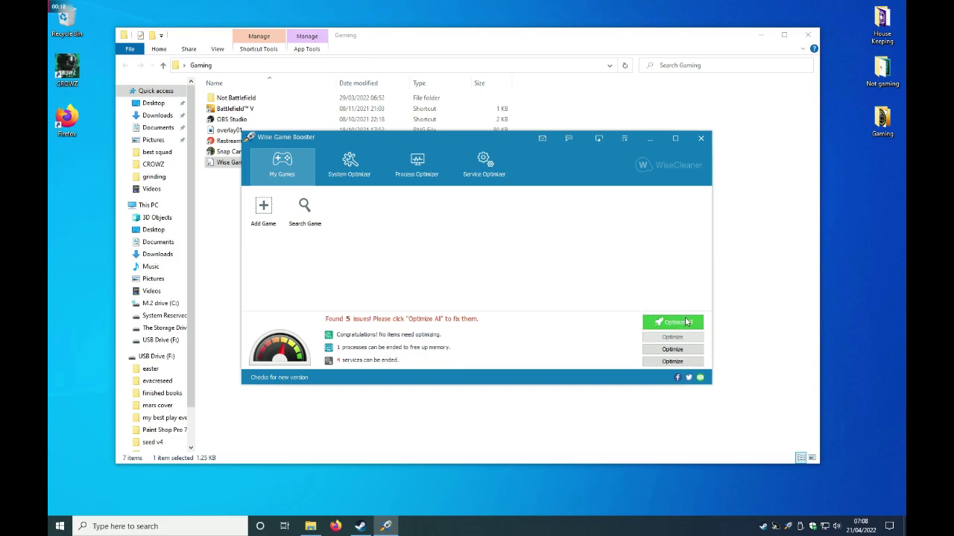
left_click(686, 328)
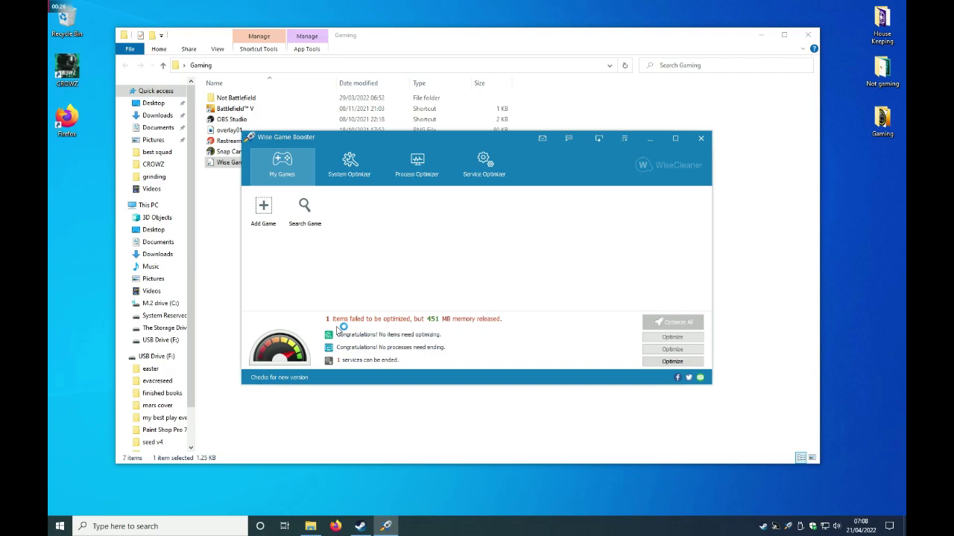
key("super+d")
Step: Reopen Task Manager via Ctrl+Alt+Del and view the GPU 0 performance graphs
key("ctrl+alt+Delete")
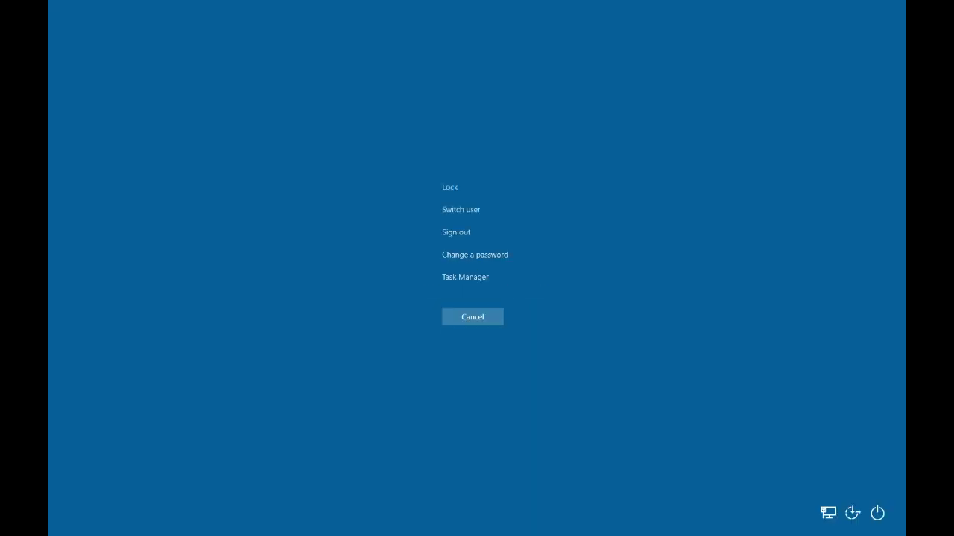
left_click(458, 278)
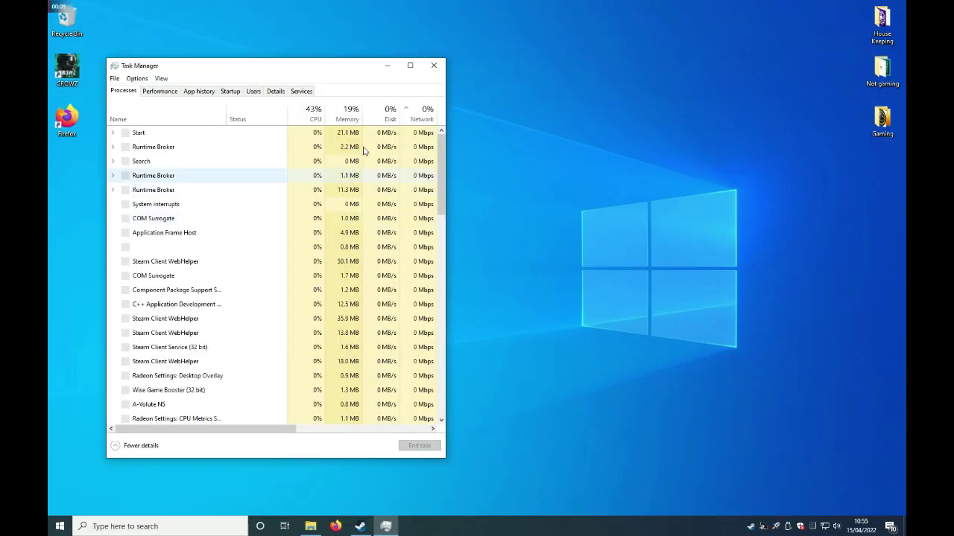
mouse_move(324, 79)
left_mouse_down()
mouse_move(542, 65)
mouse_move(713, 34)
left_mouse_up()
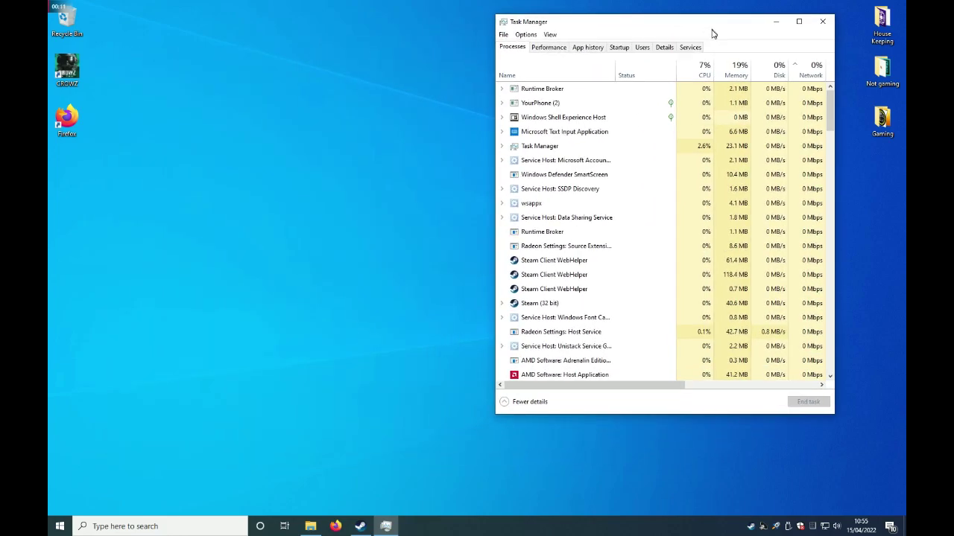
left_click(554, 48)
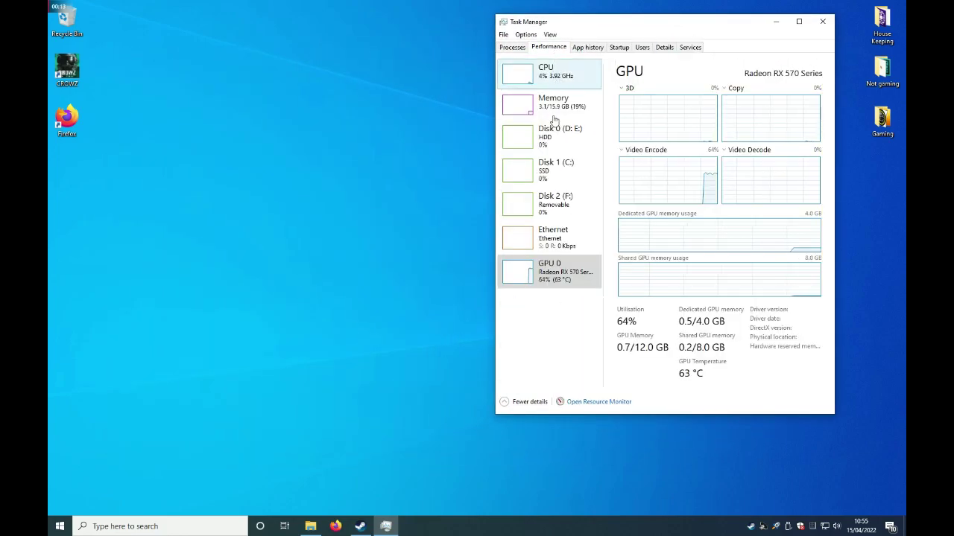